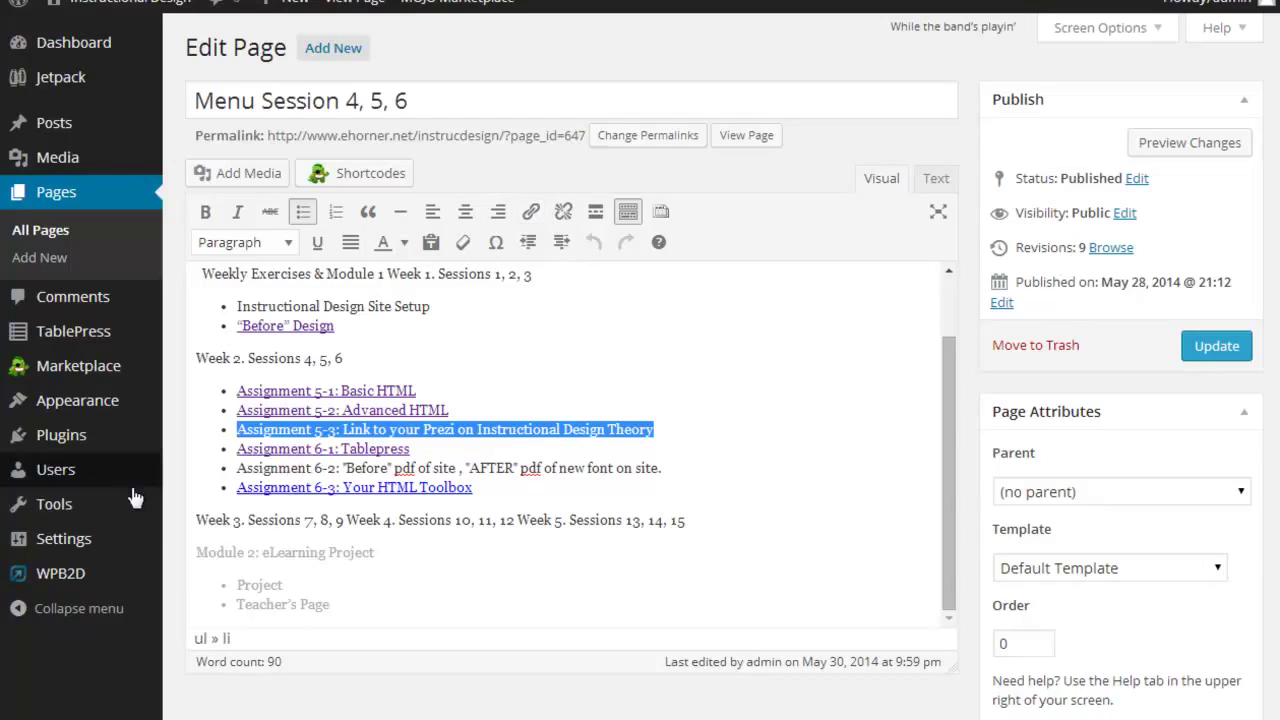
Step: Select the Assignment 5-3 line and open its link dialog, listing existing pages like Session 05 Embed a Prezi
click(531, 211)
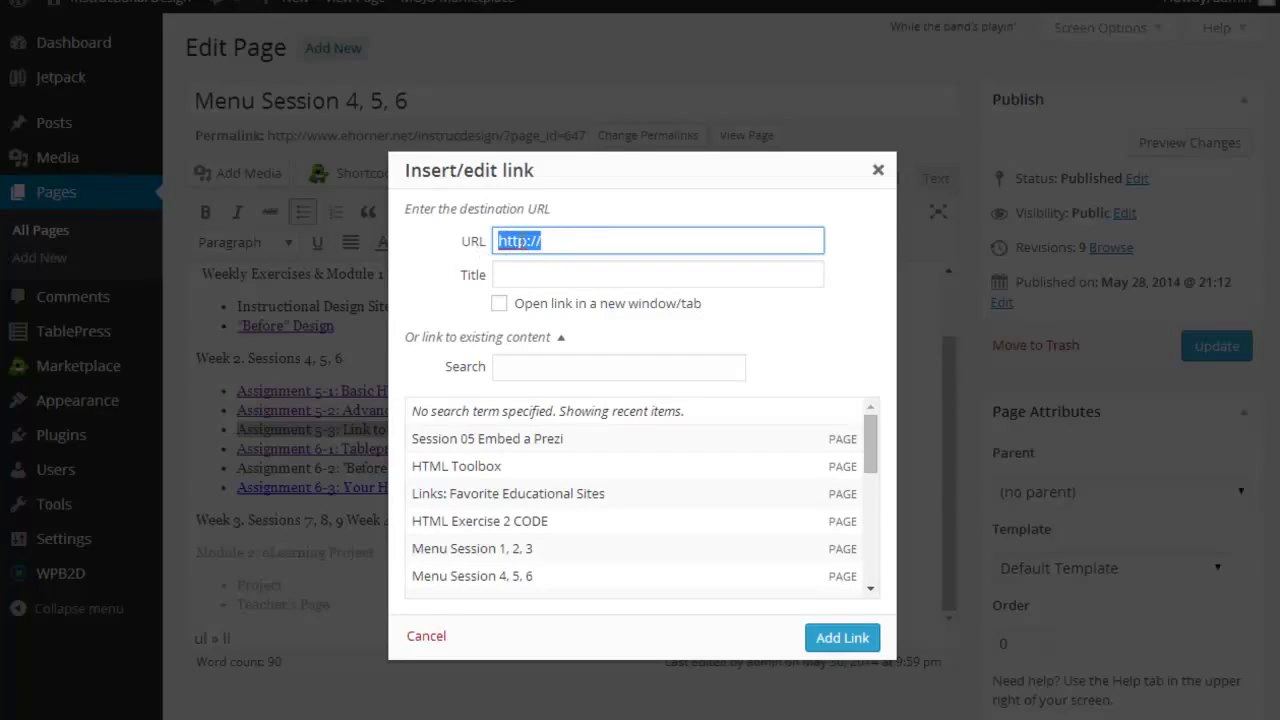
click(878, 170)
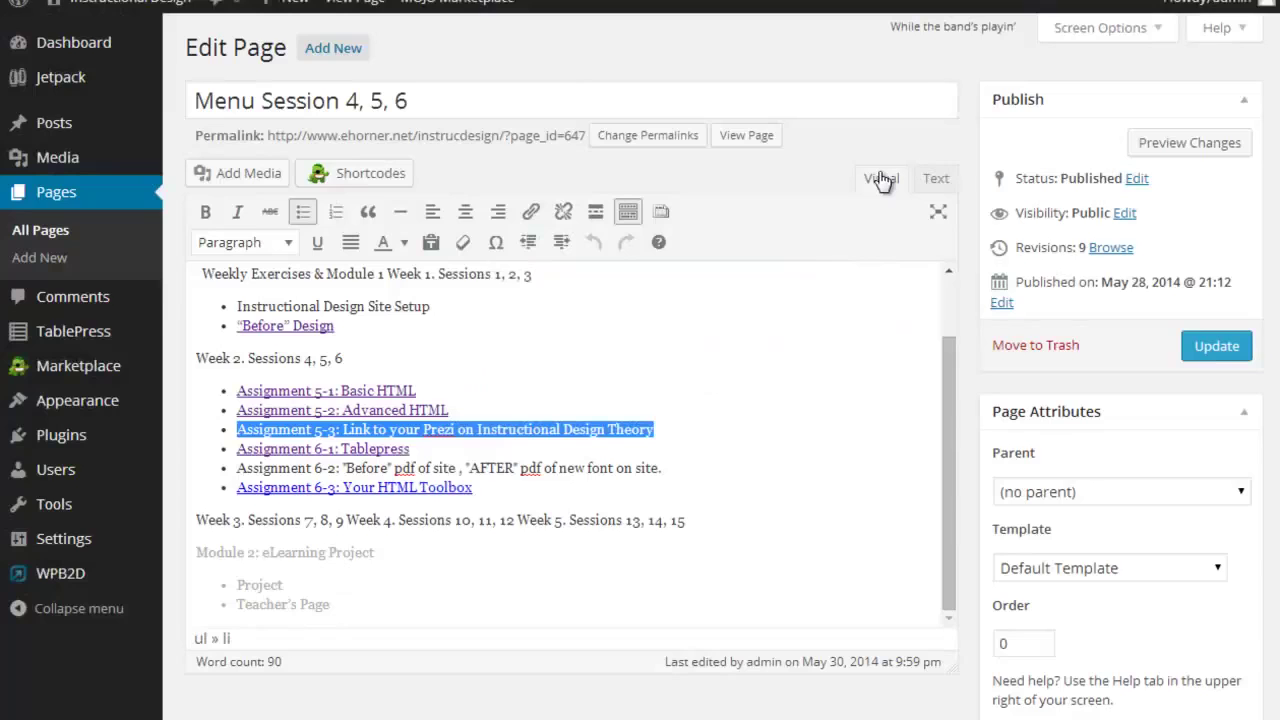
click(660, 429)
drag(660, 429, 236, 429)
click(531, 211)
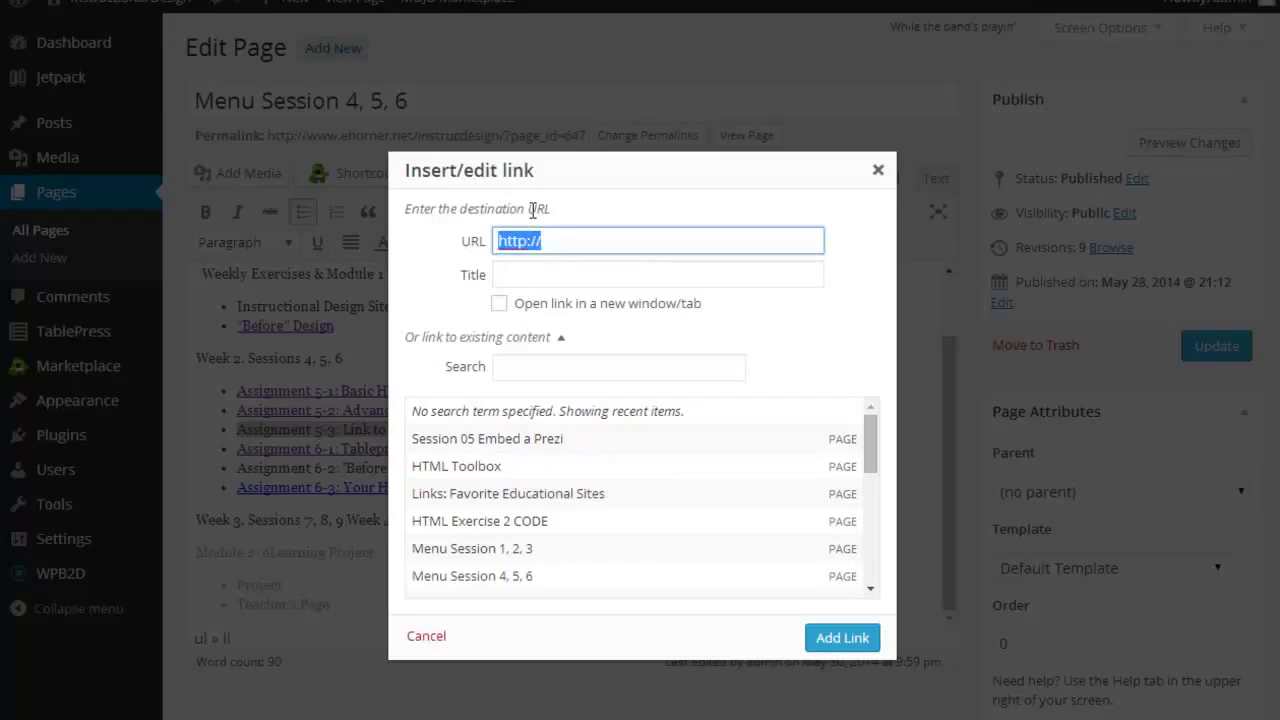
click(561, 338)
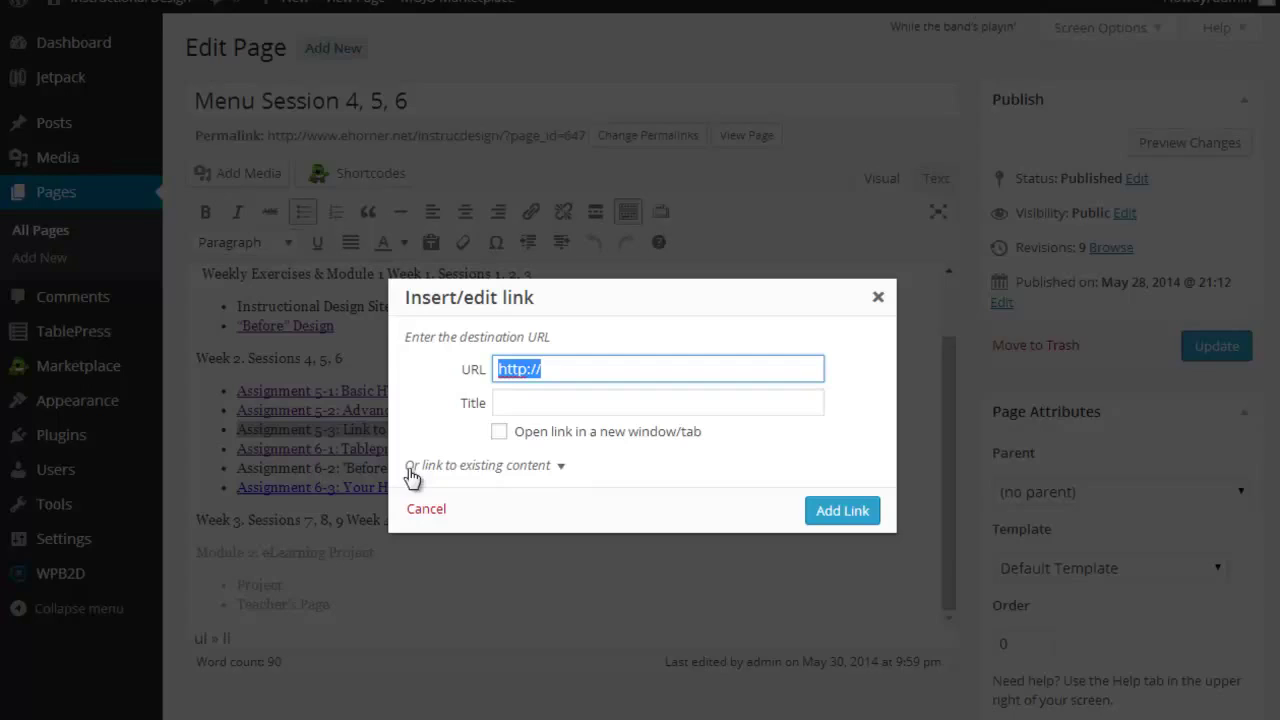
click(563, 468)
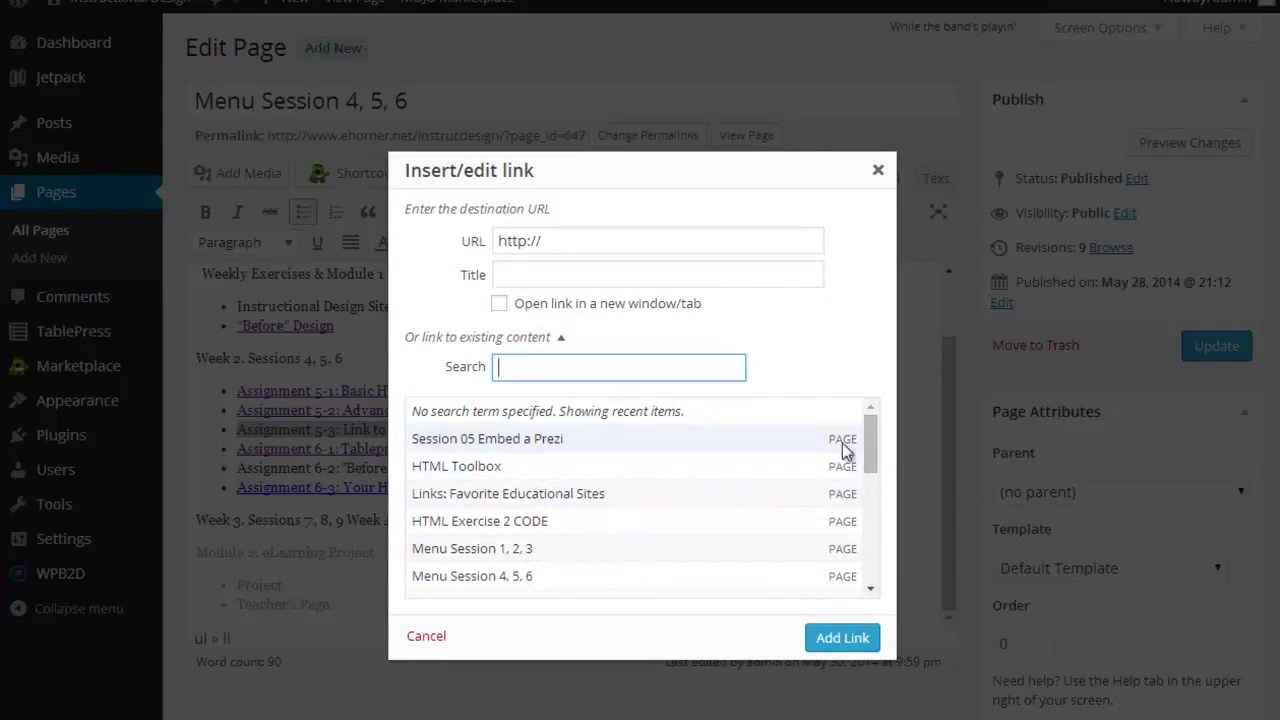
mouse_move(871, 443)
mouse_down()
mouse_move(874, 583)
mouse_move(871, 423)
mouse_up()
Step: Search 'prezi' and choose Session 05 Embed a Prezi (page_id=702) as the link target
click(652, 373)
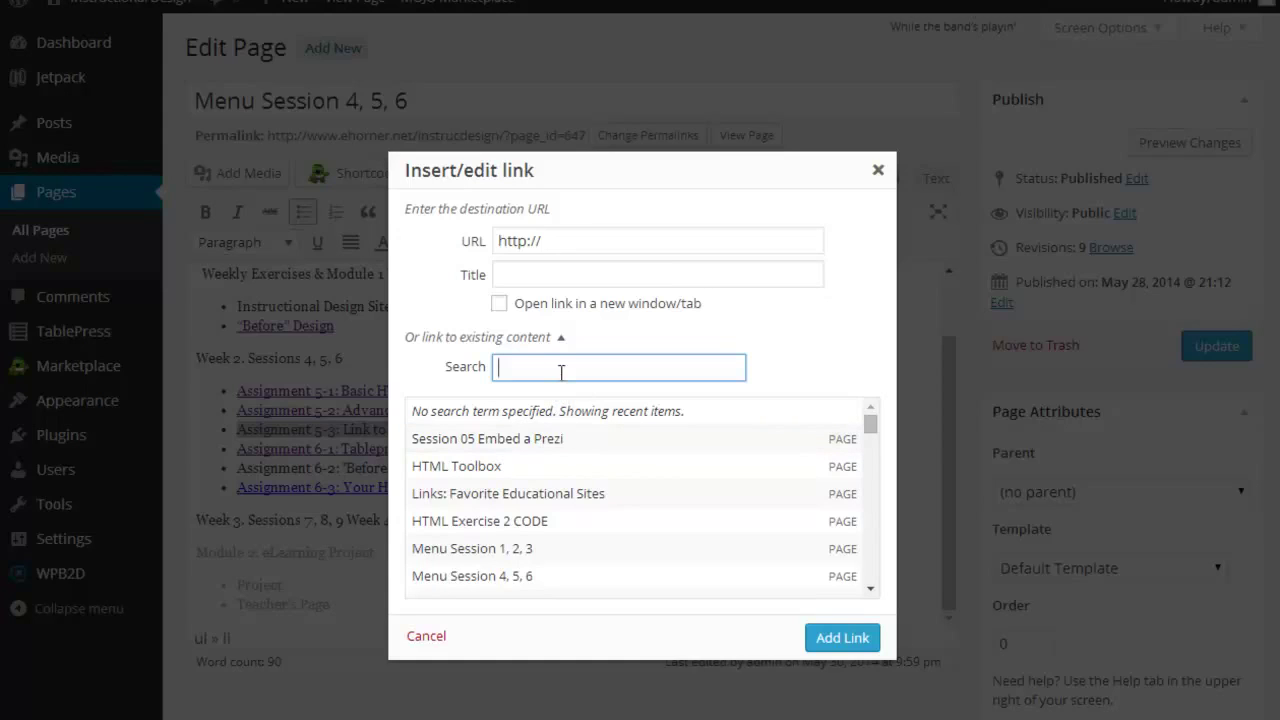
text(prezi)
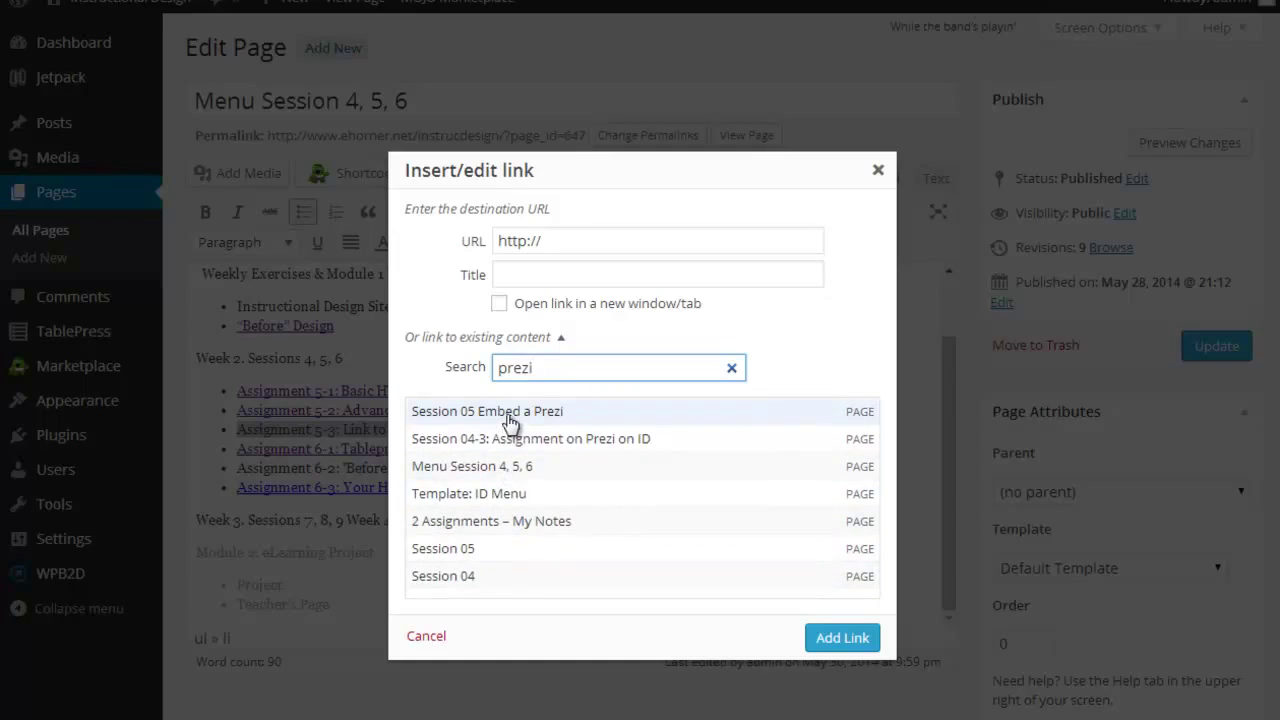
drag(551, 367, 472, 387)
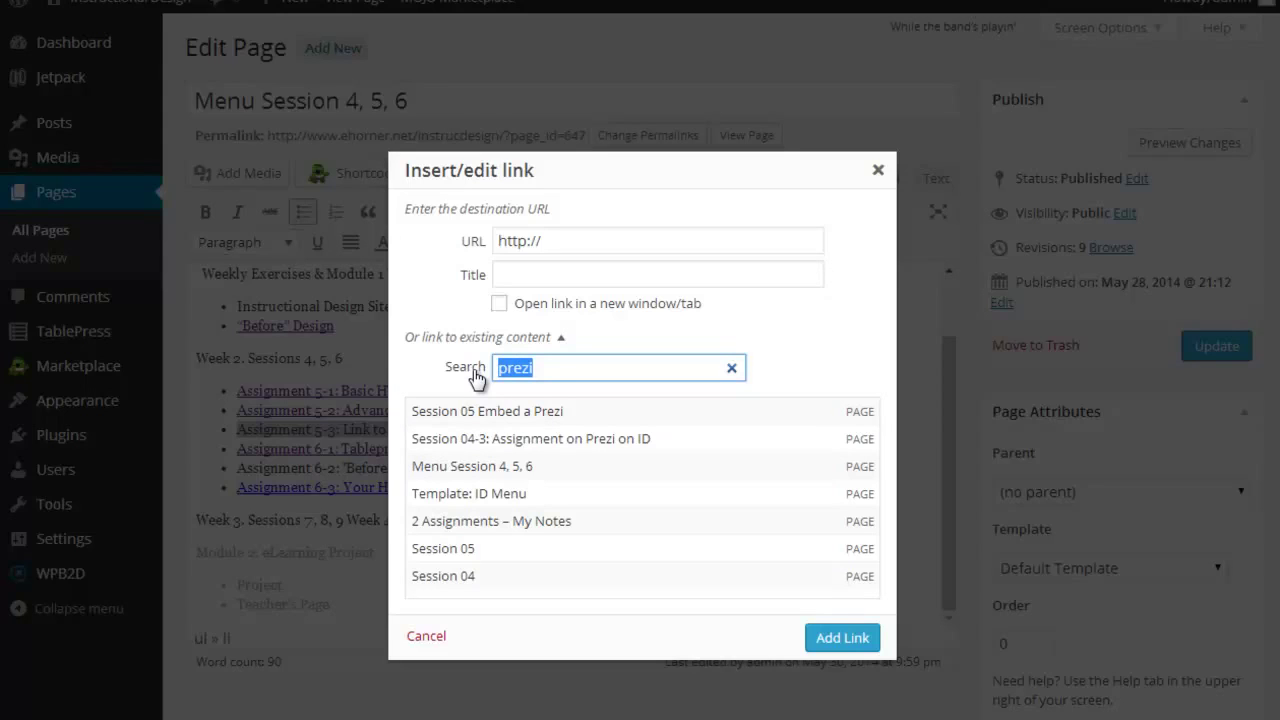
text(assignment)
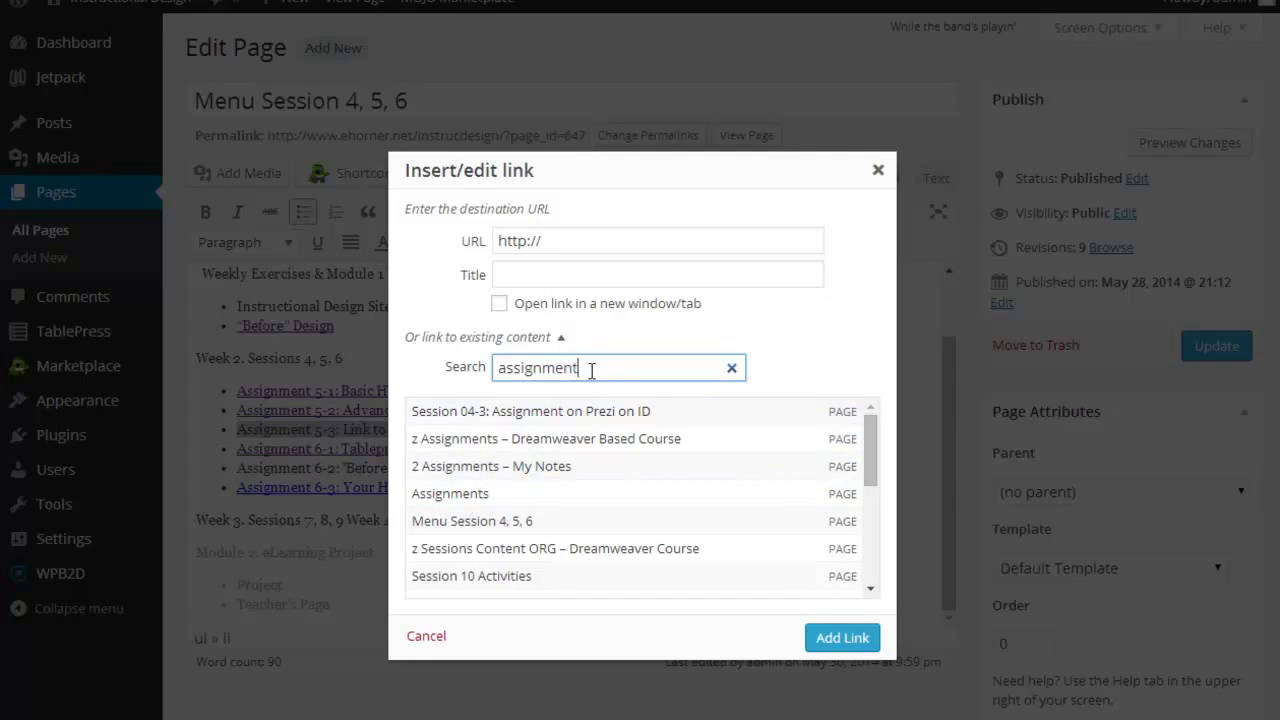
drag(591, 370, 446, 390)
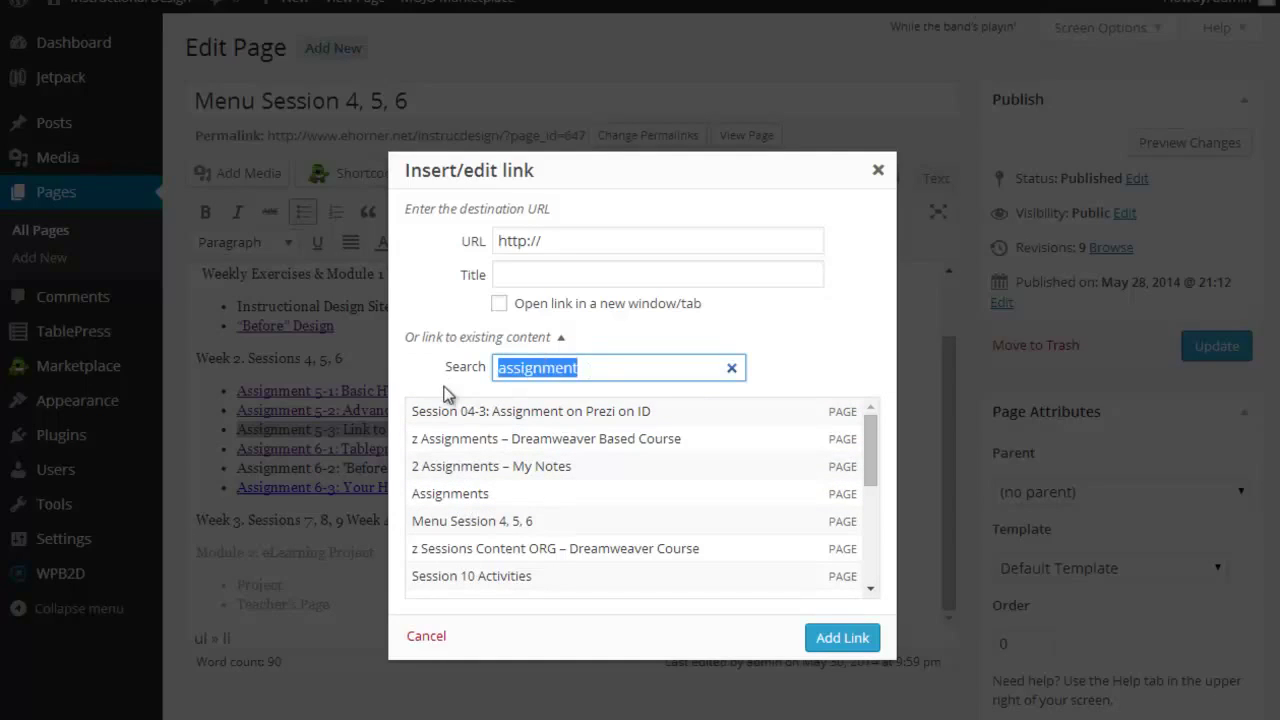
text(prezi)
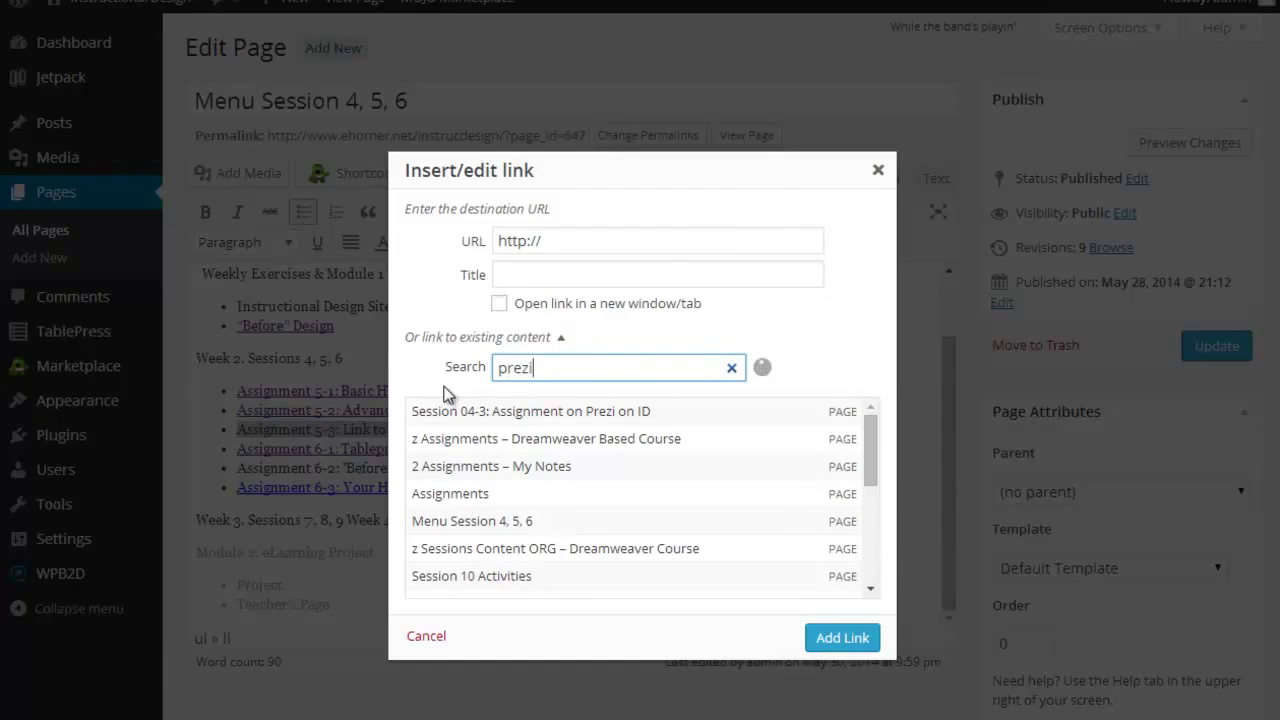
click(482, 418)
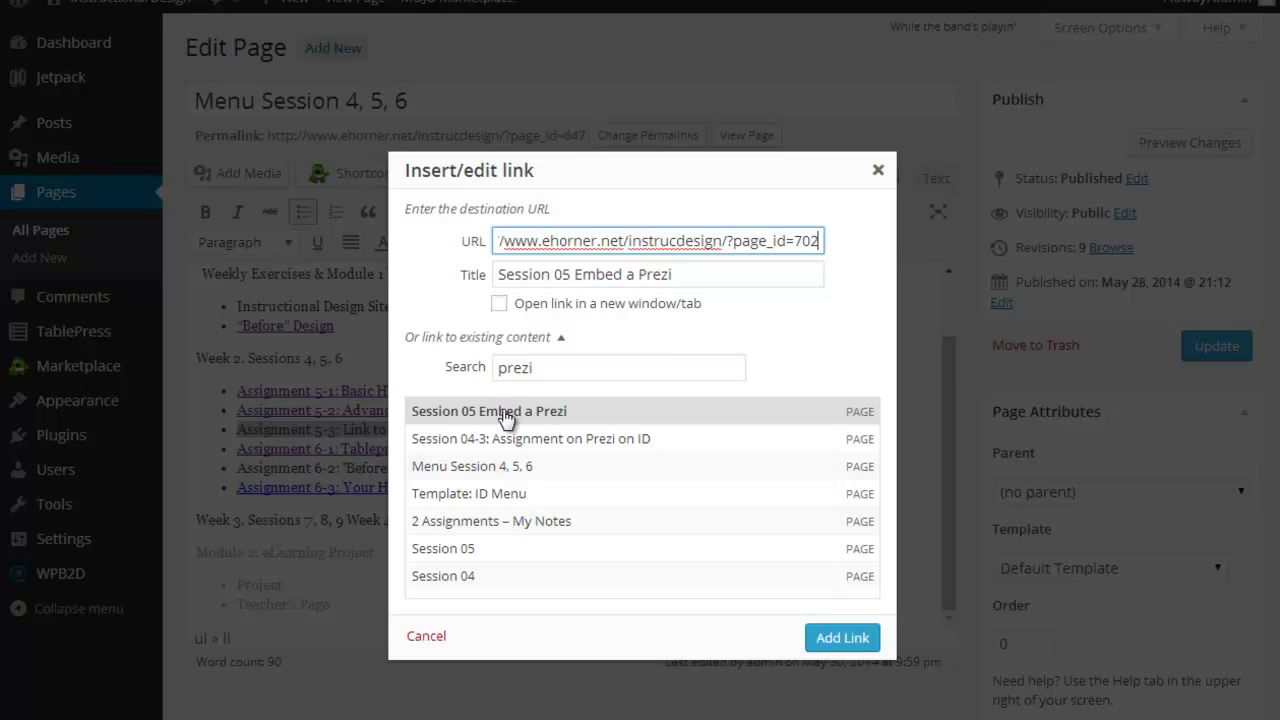
Step: Apply the link to Assignment 5-3, save the Menu Session 4, 5, 6 page, and open All Pages
click(829, 635)
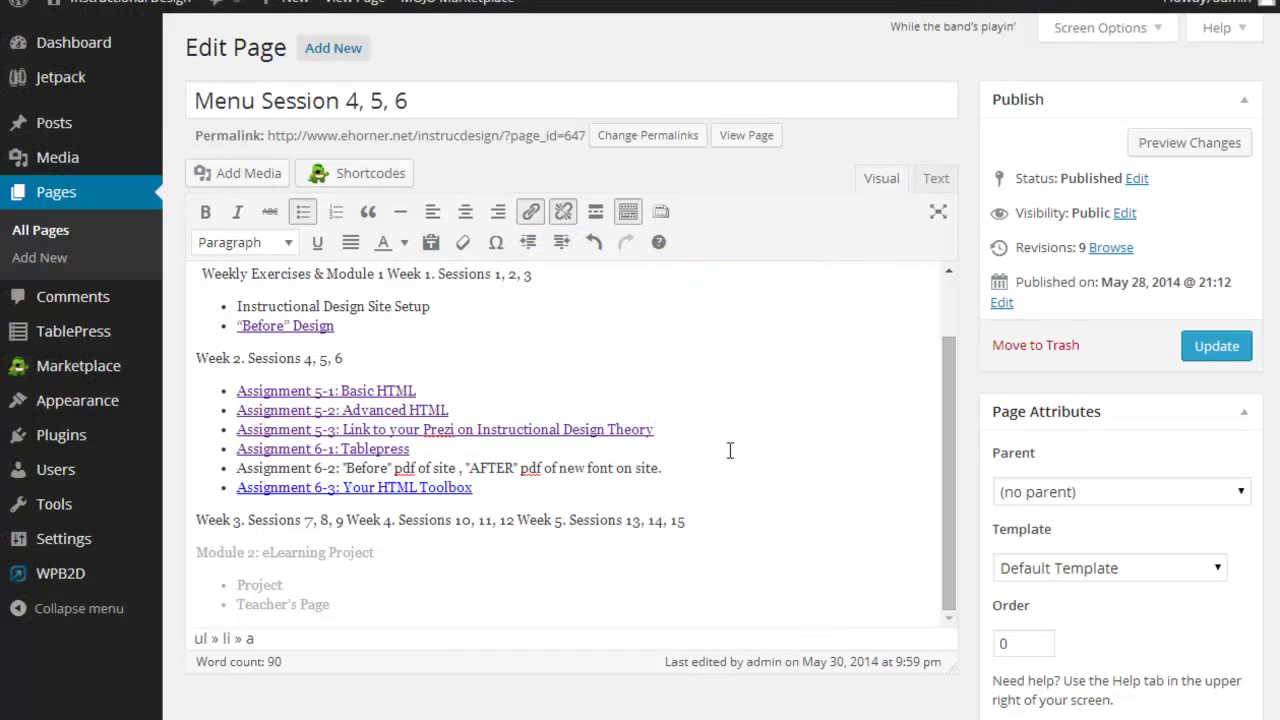
click(1216, 348)
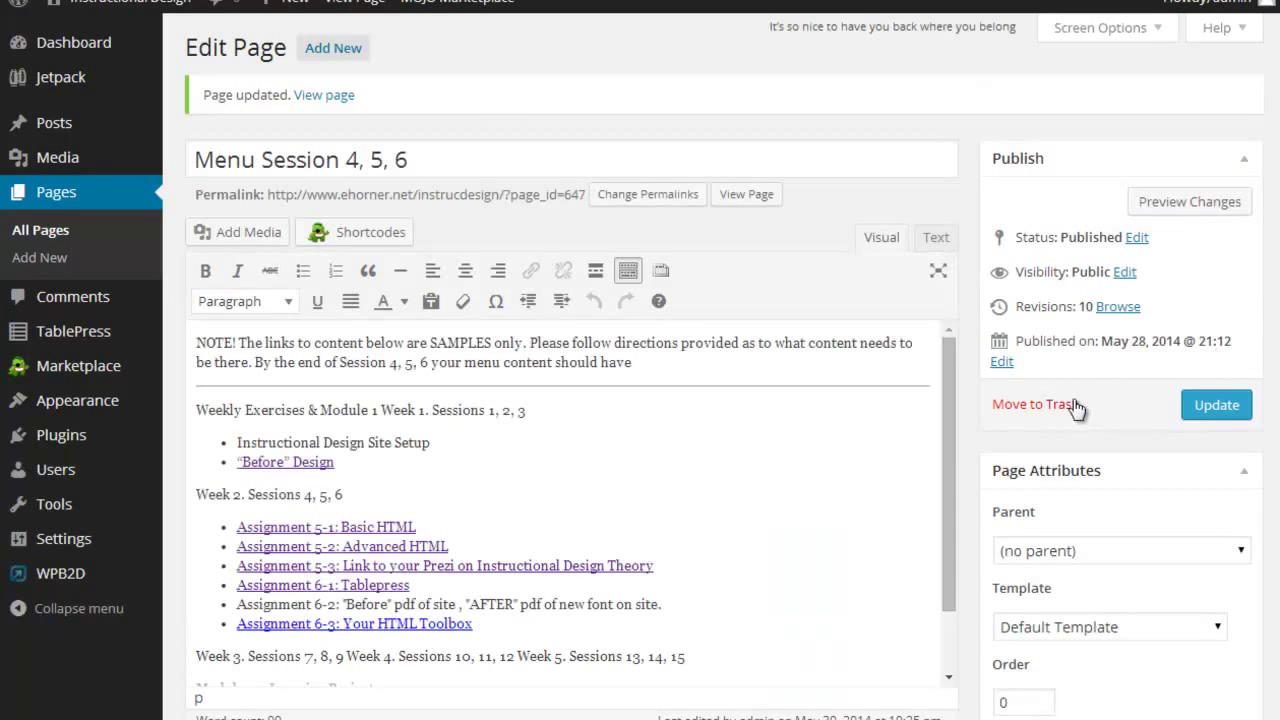
click(55, 195)
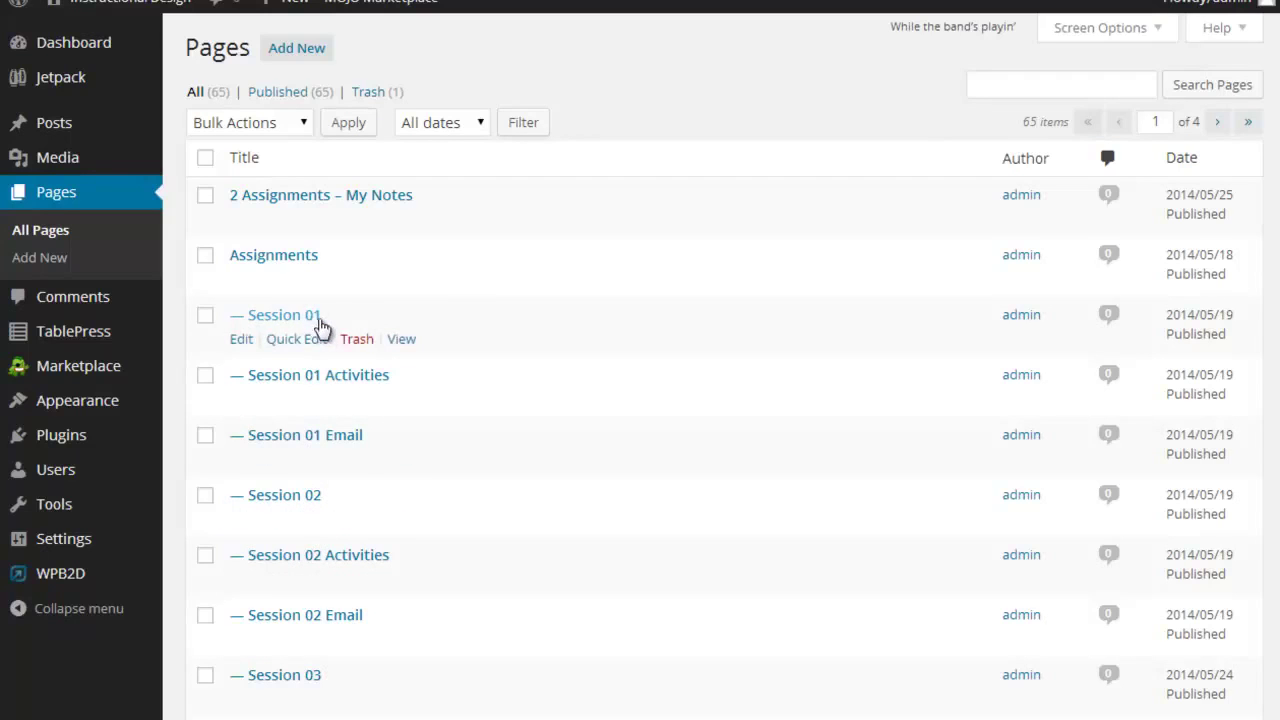
scroll(330, 630, down, 7)
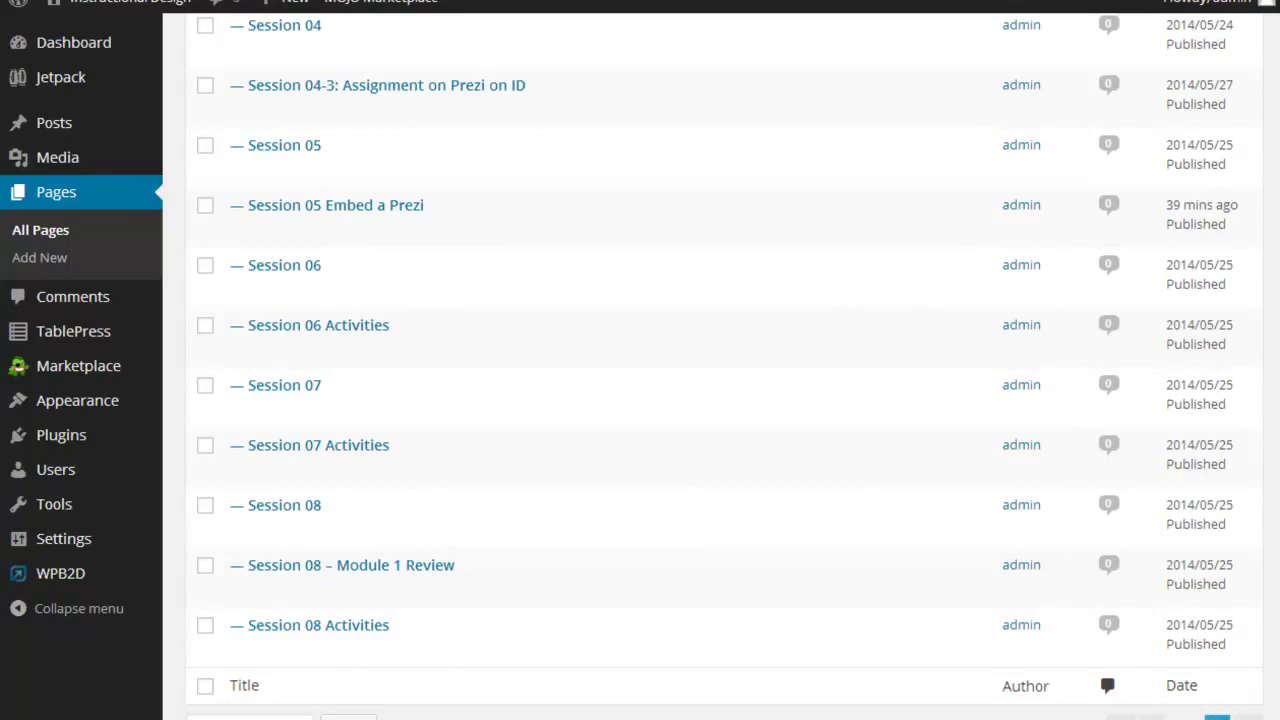
click(1217, 717)
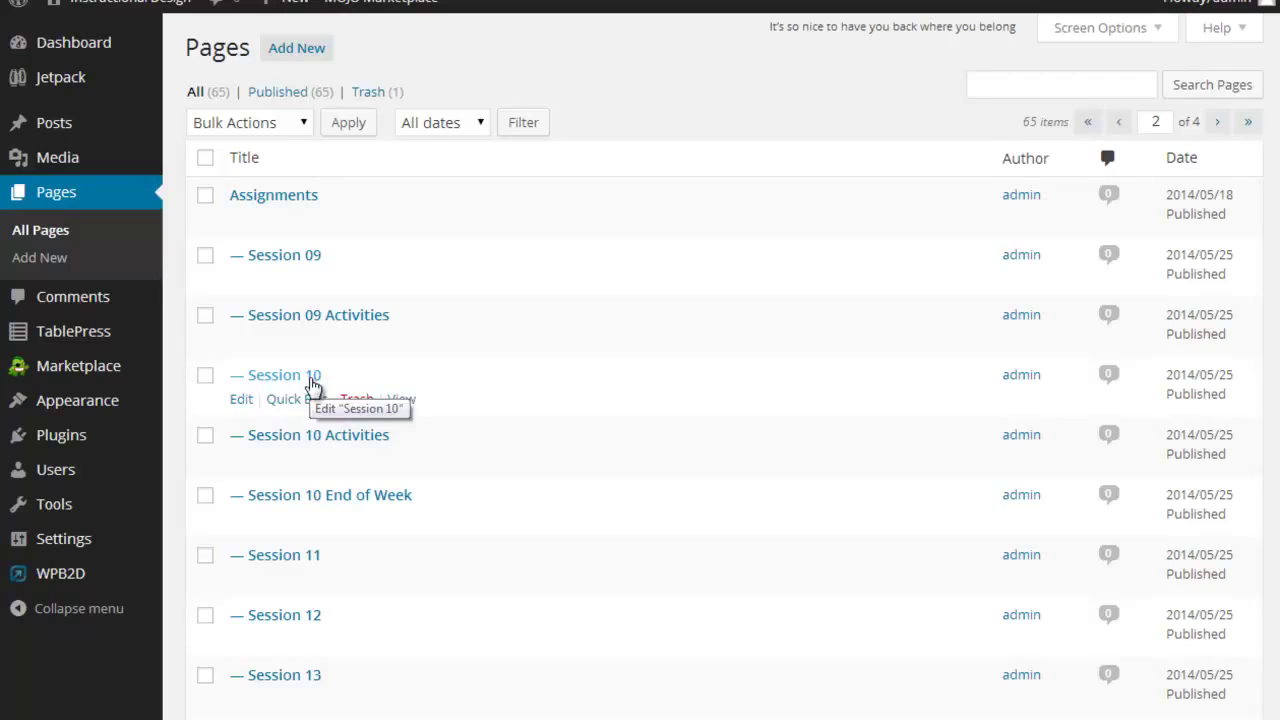
click(70, 195)
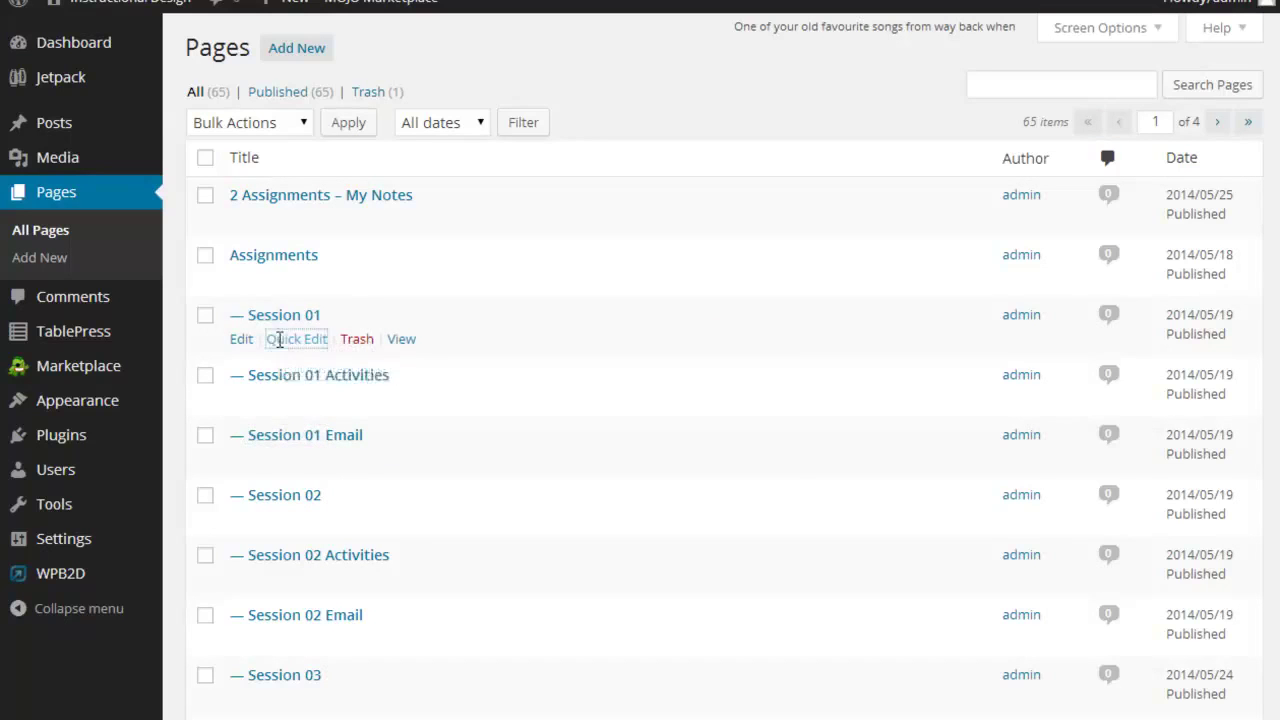
Step: Quick Edit the Session 01 page's title to 'Session 1', then sort the list by Title
click(281, 343)
key(BackSpace)
key(BackSpace)
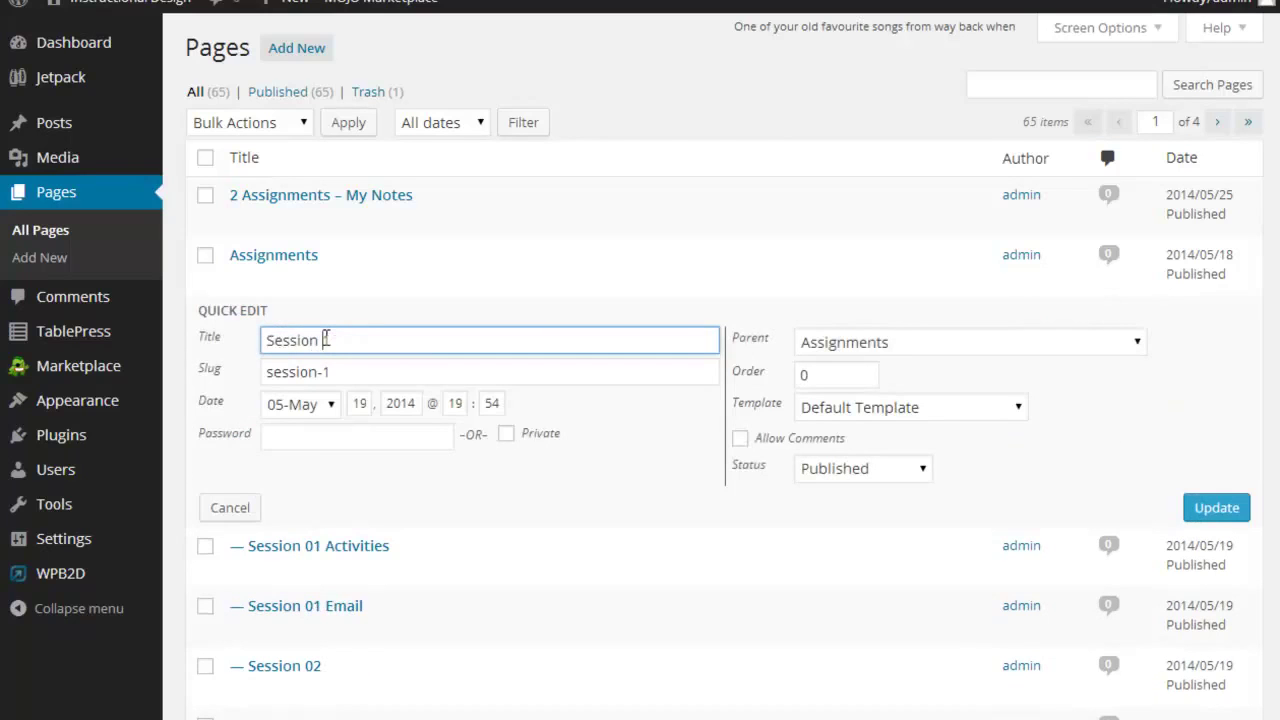
text(1)
click(1220, 515)
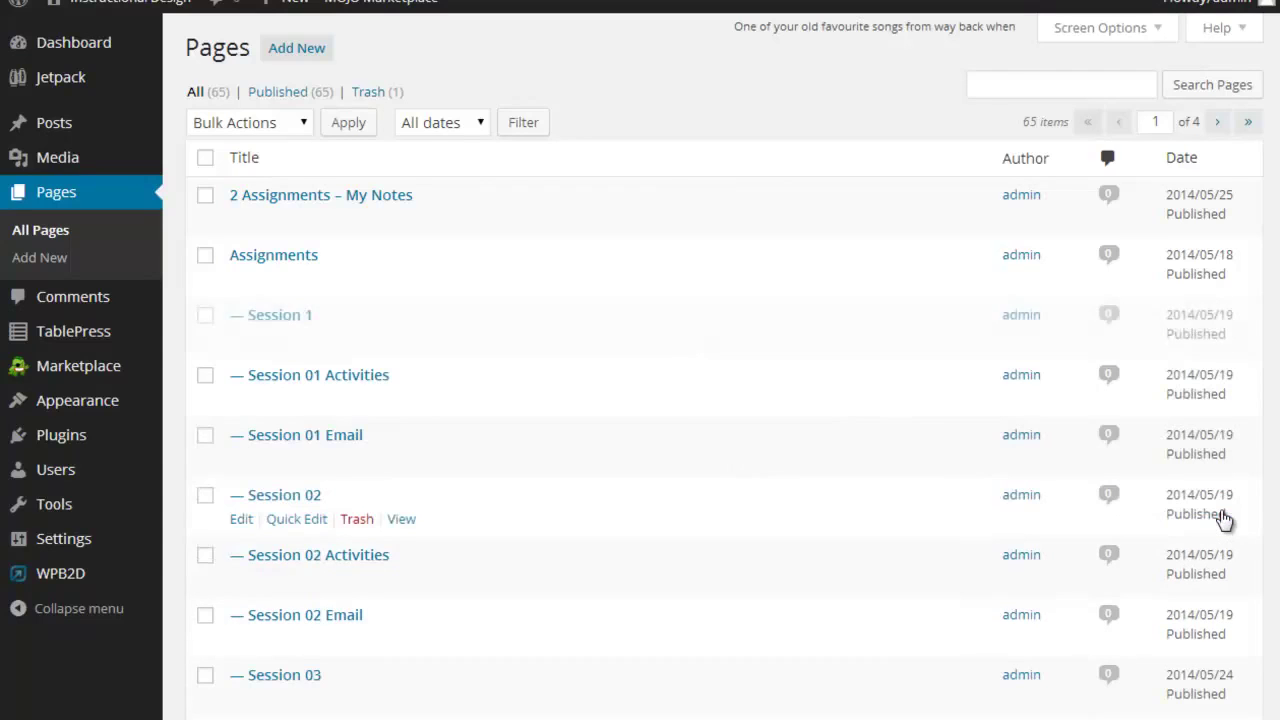
click(243, 168)
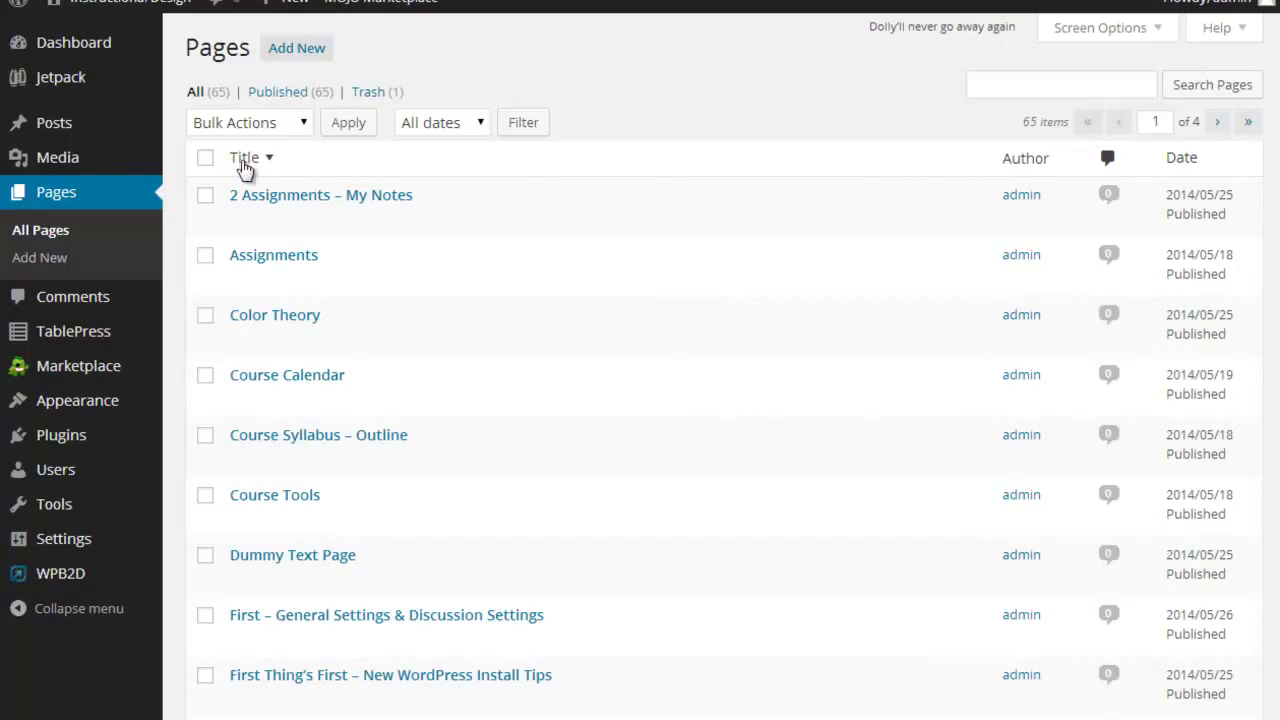
Step: Restore ascending title order and go to page 3, where Session 1 sits after Session 09 Activities
click(270, 168)
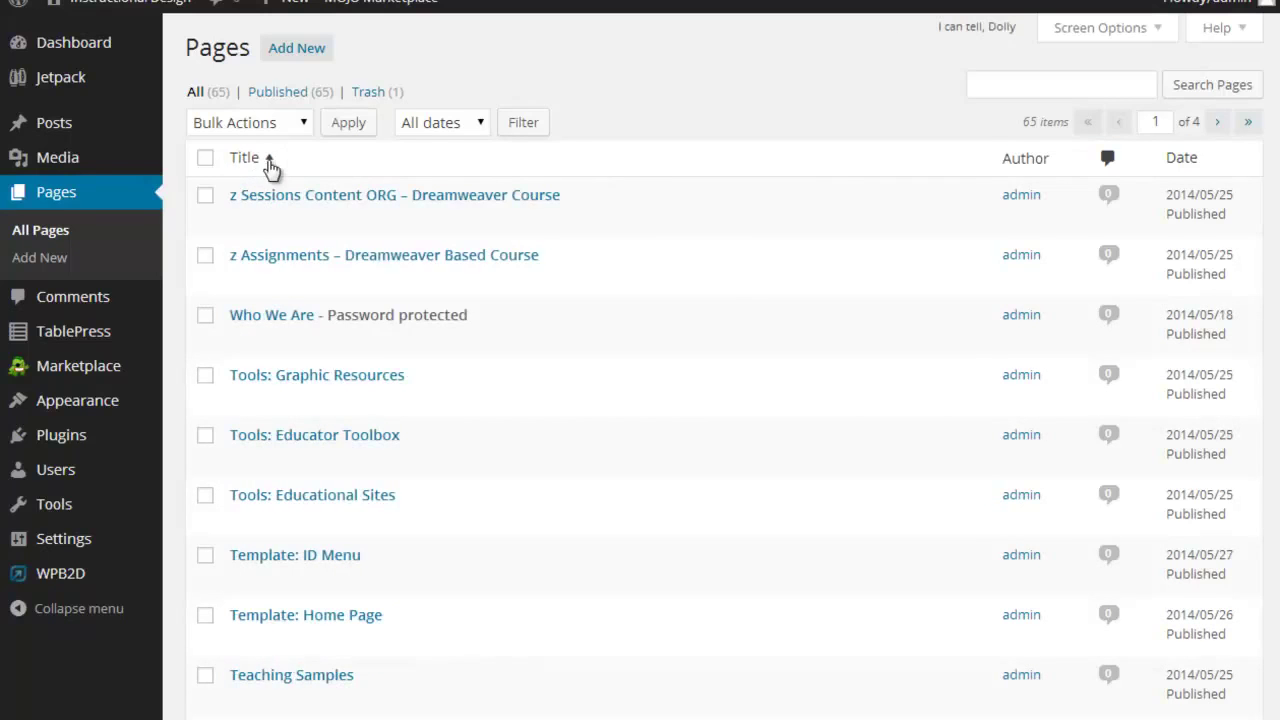
click(270, 168)
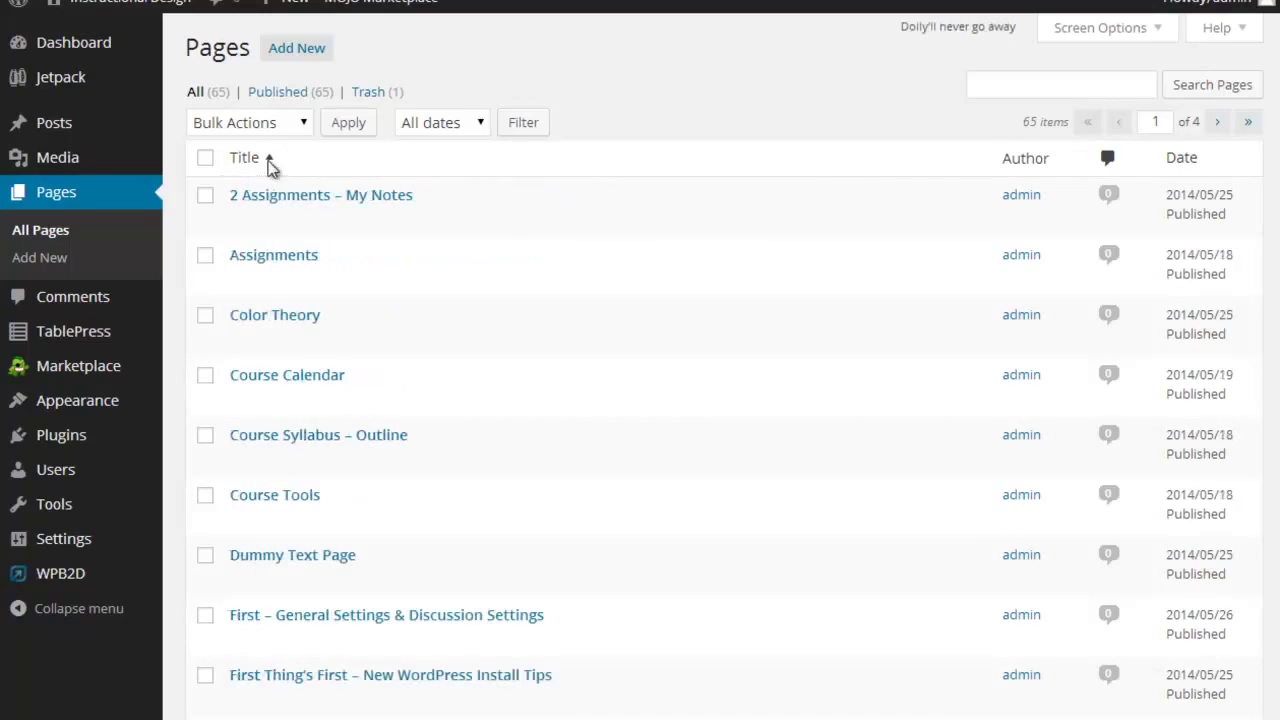
click(1218, 124)
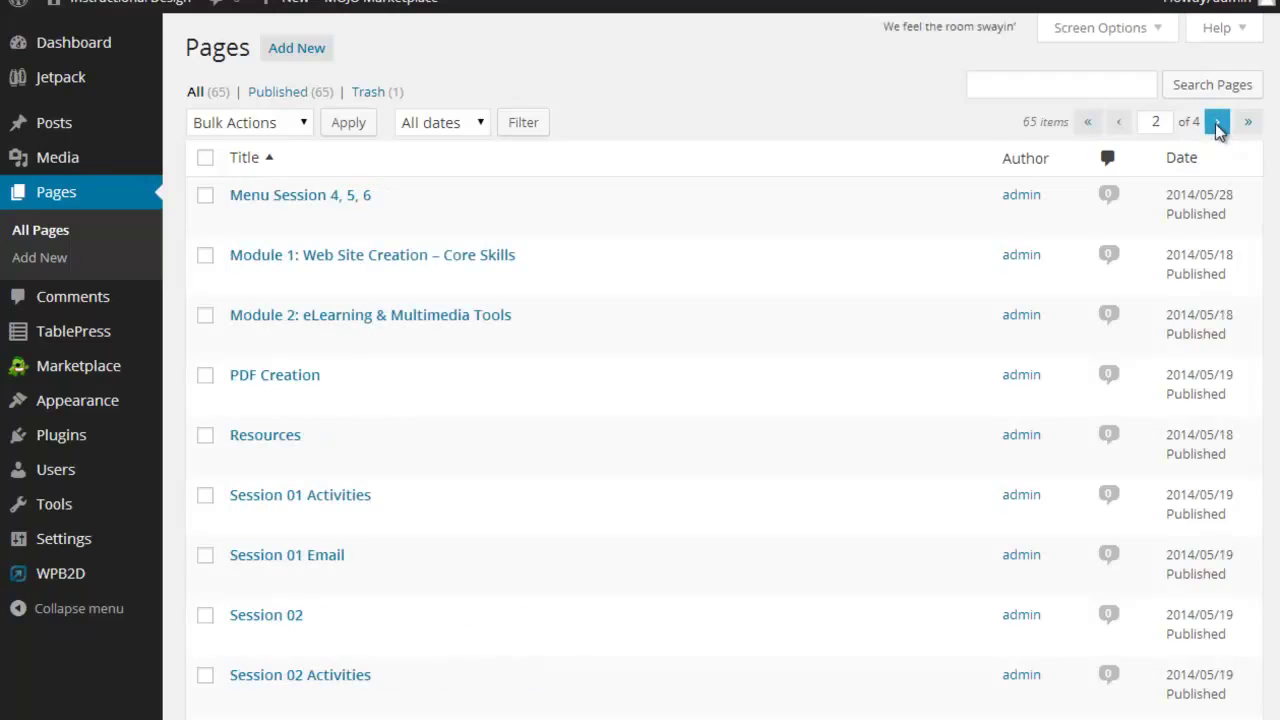
click(1218, 124)
mouse_move(320, 443)
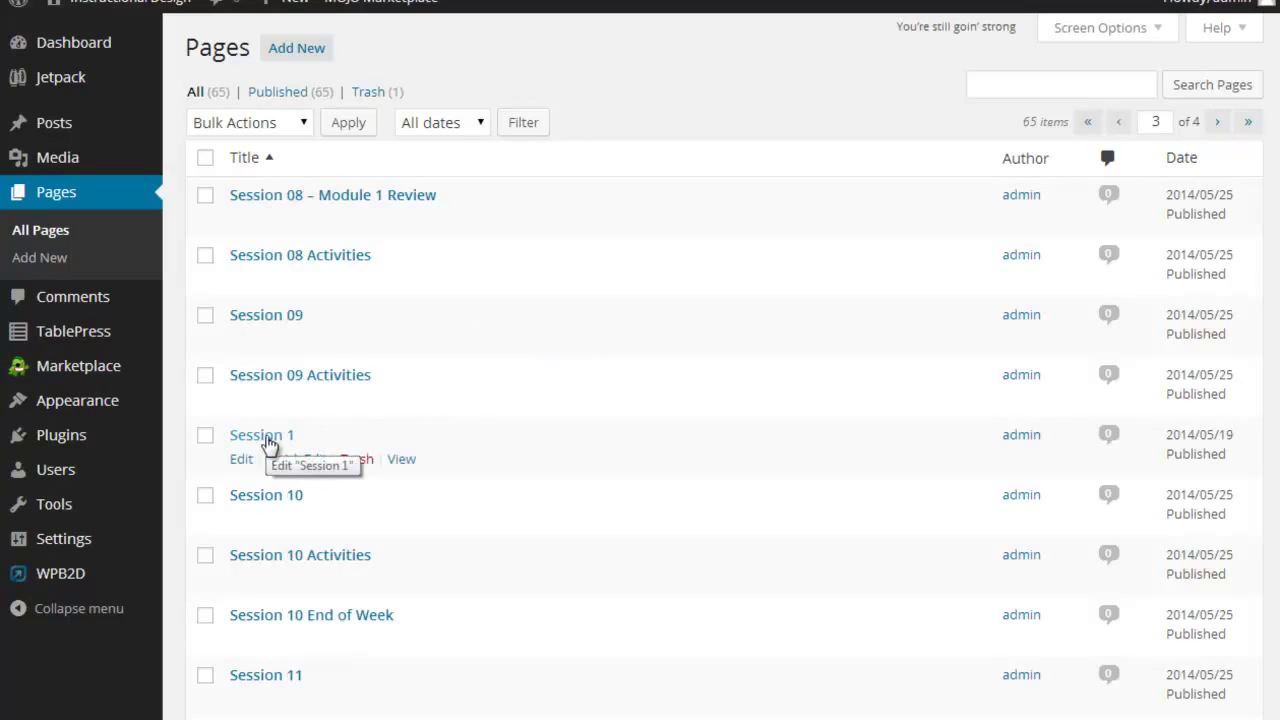
mouse_move(278, 390)
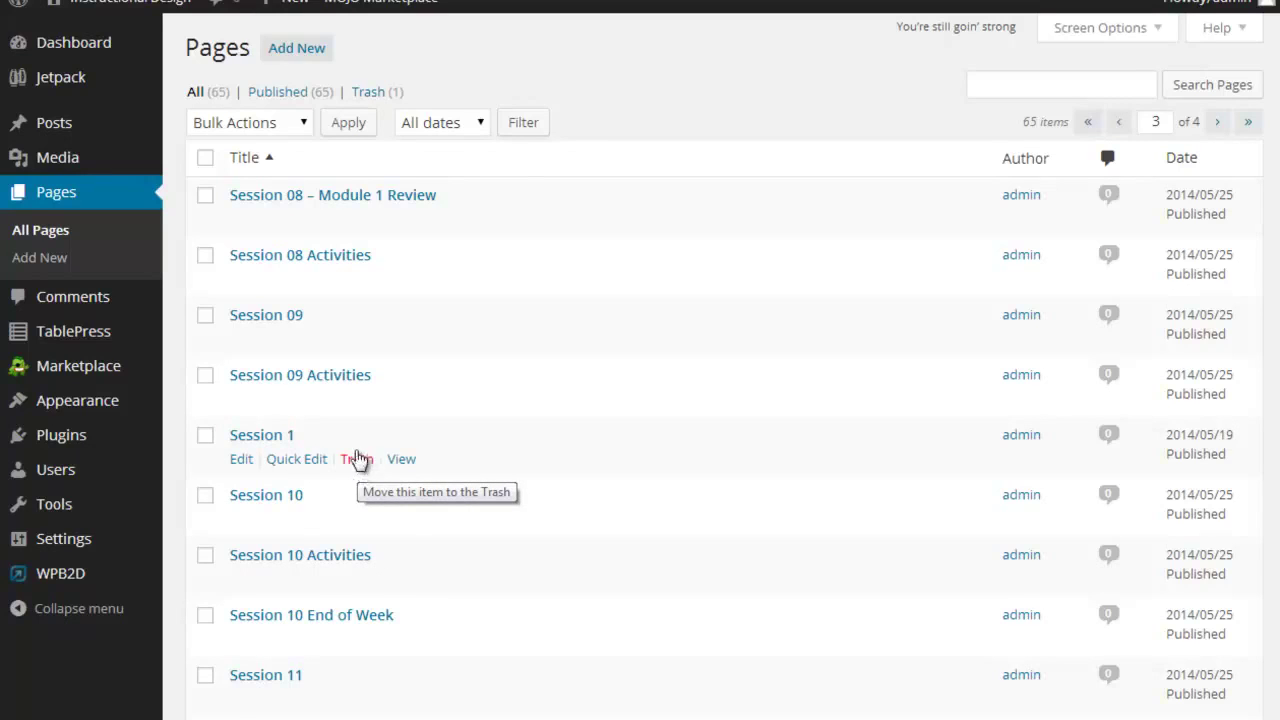
Step: Insert a 0 so the Quick Edit title reads 'Session 01' and save it
click(289, 459)
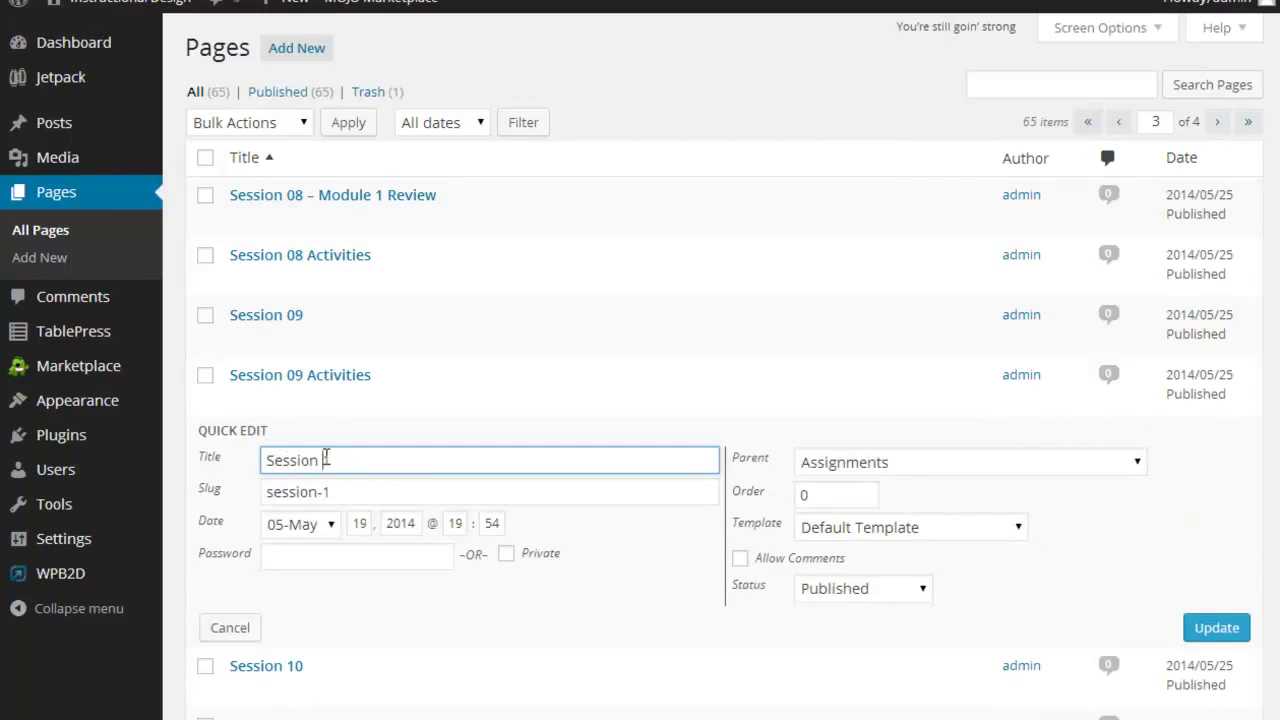
click(323, 459)
text(0)
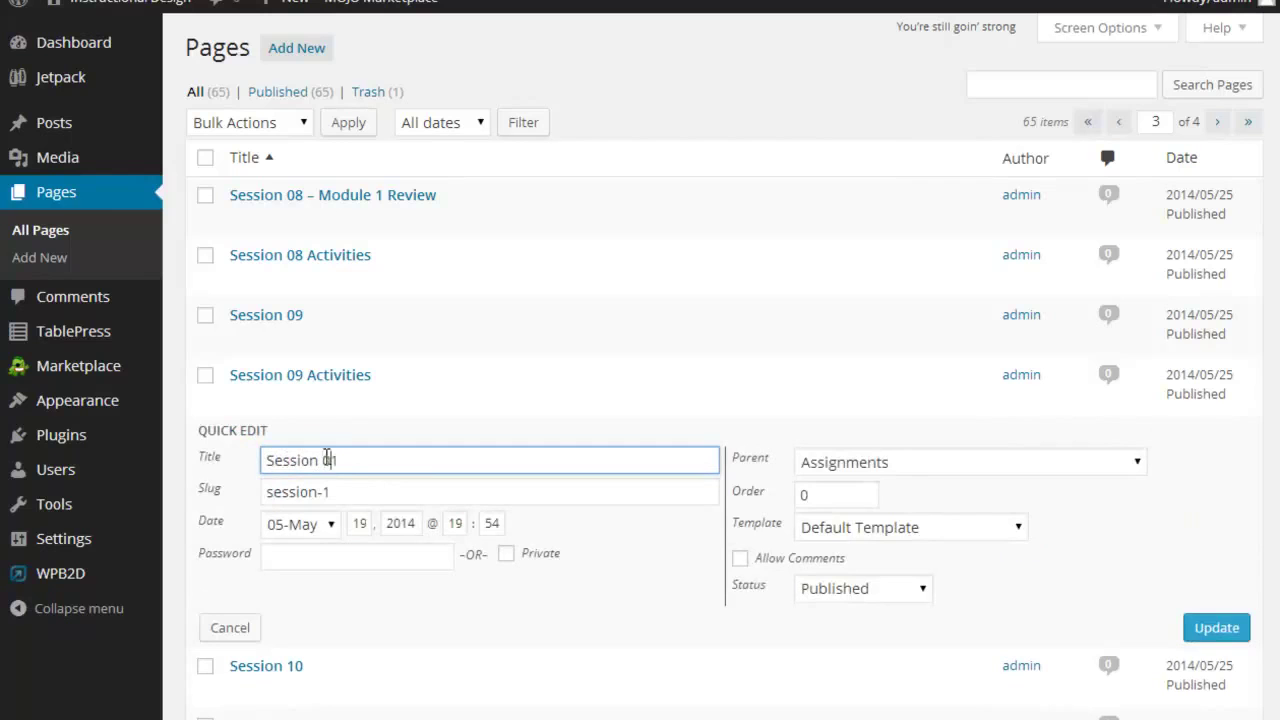
click(1222, 628)
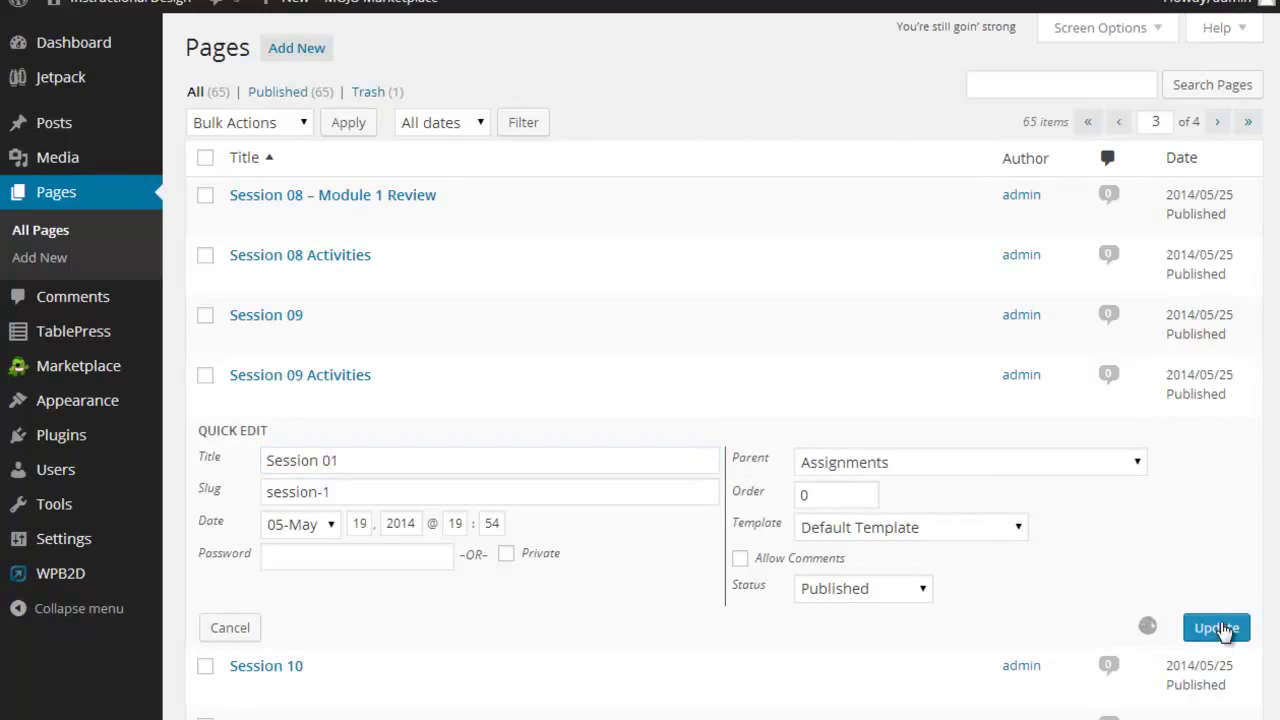